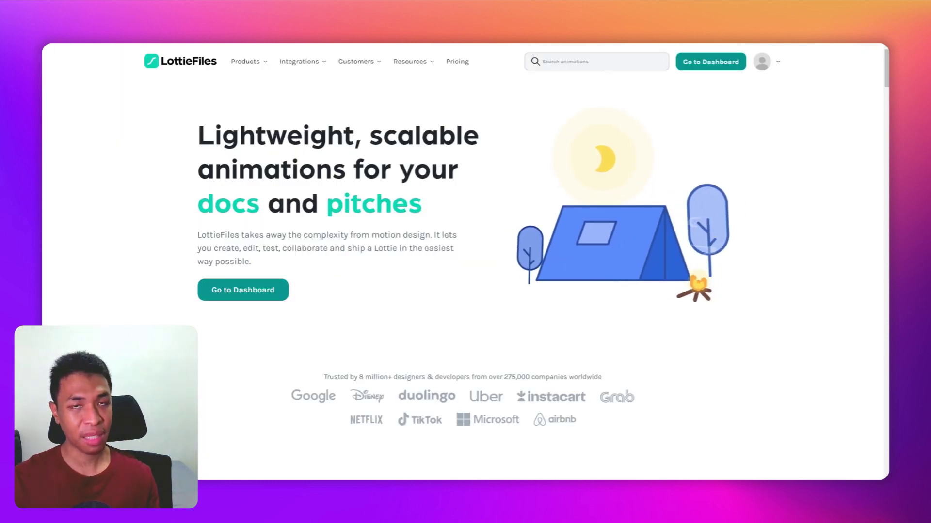
Step: Search LottieFiles for 'website' animations and filter the results to Free only
click(596, 62)
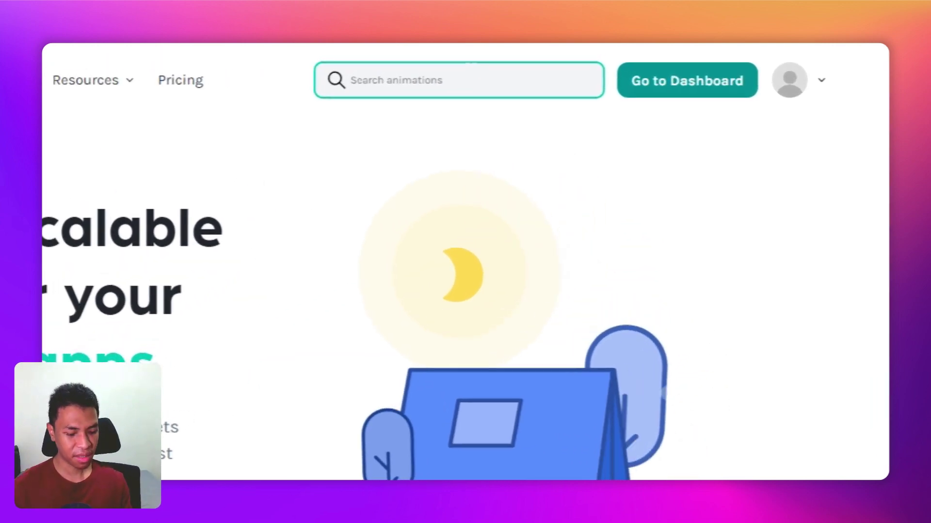
text(website)
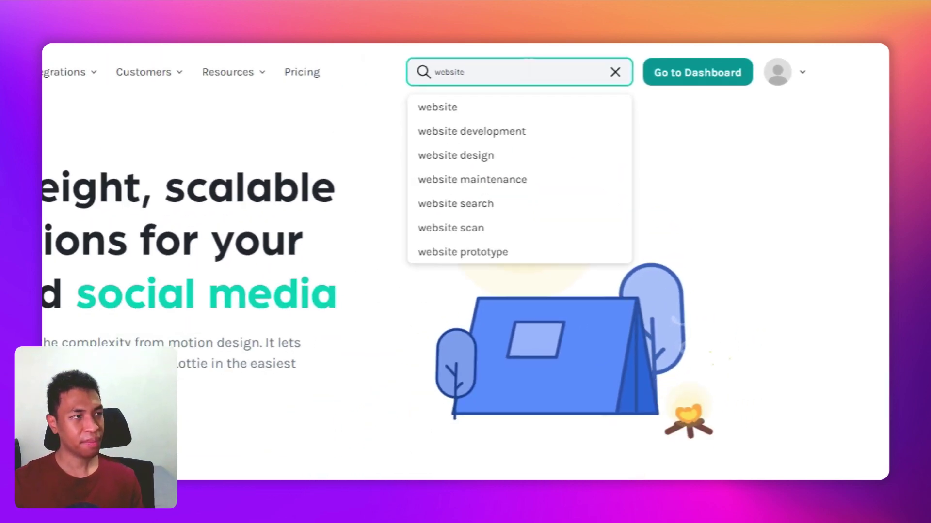
key(Return)
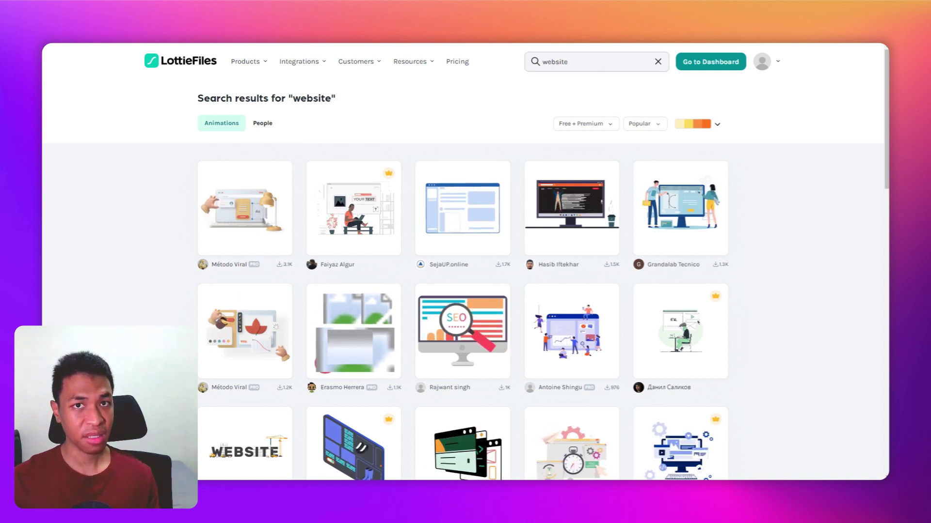
click(585, 124)
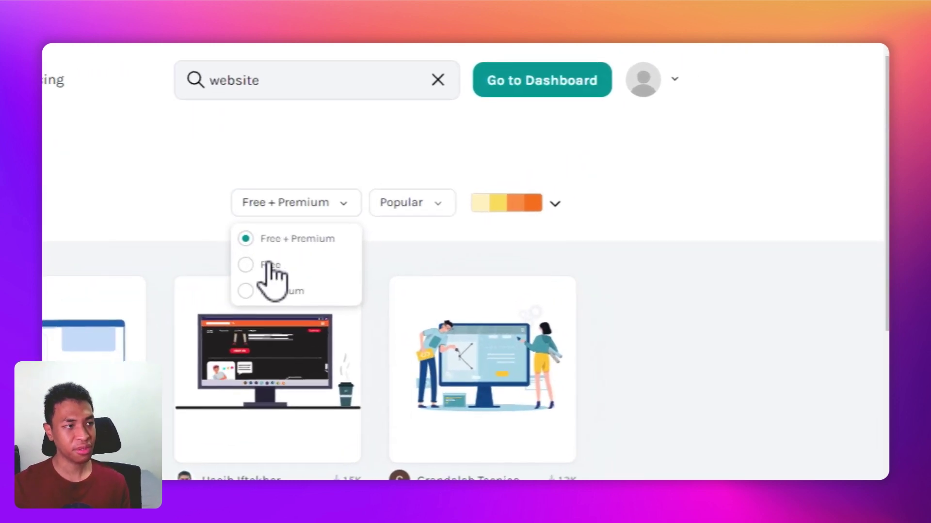
click(255, 270)
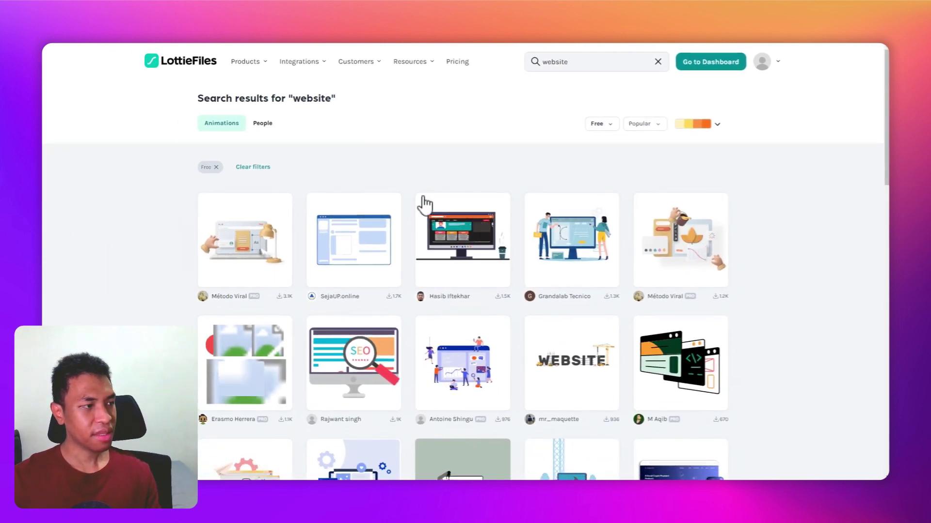
Step: Open the Website building animation and save it to the workspace
click(346, 244)
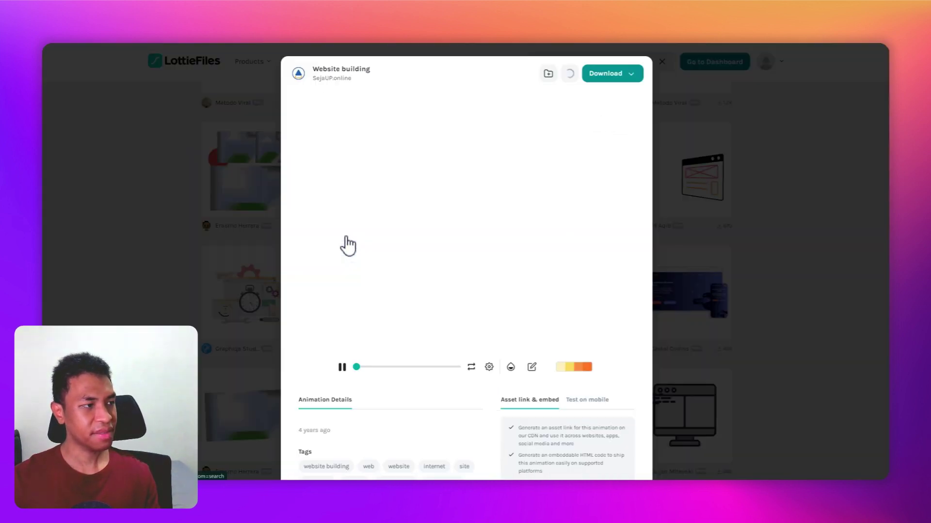
scroll(517, 212, down, 3)
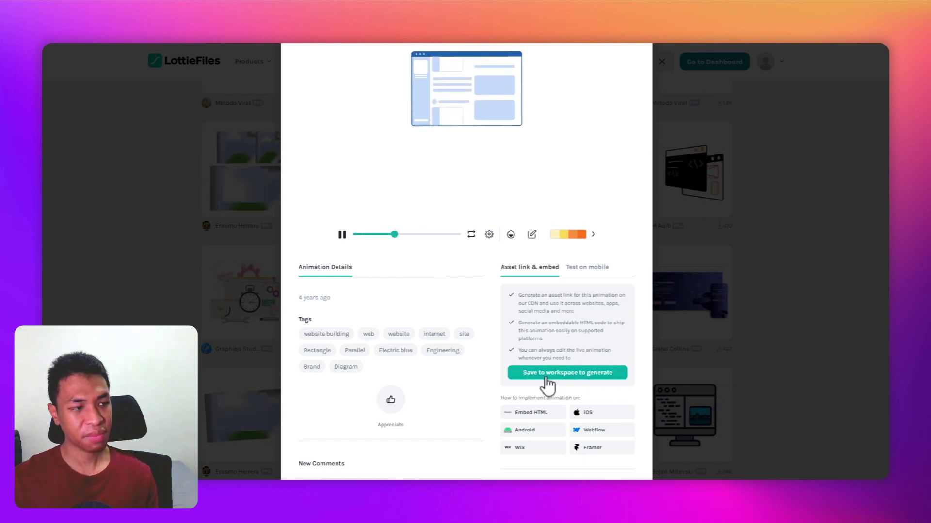
click(579, 376)
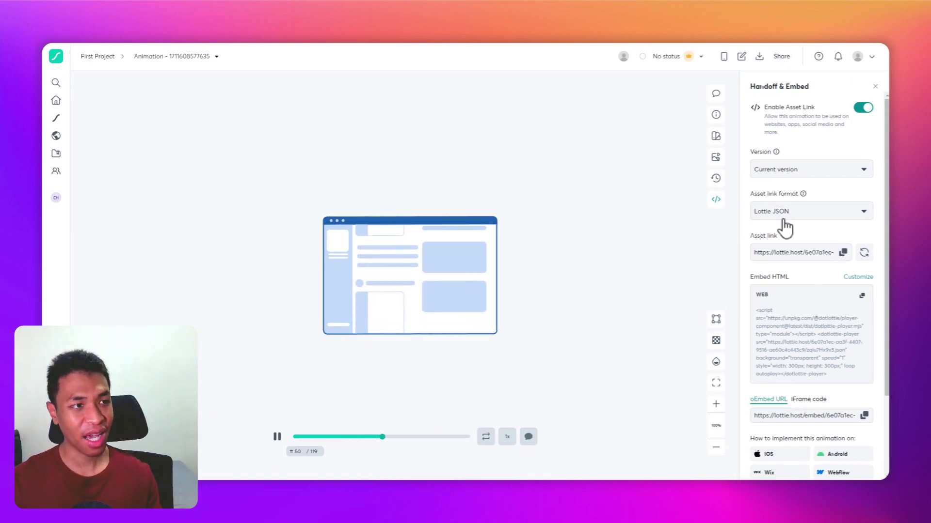
Step: In the Lottie Editor, recolour the dark blue frame and header to gold #D8B302 and save
click(741, 57)
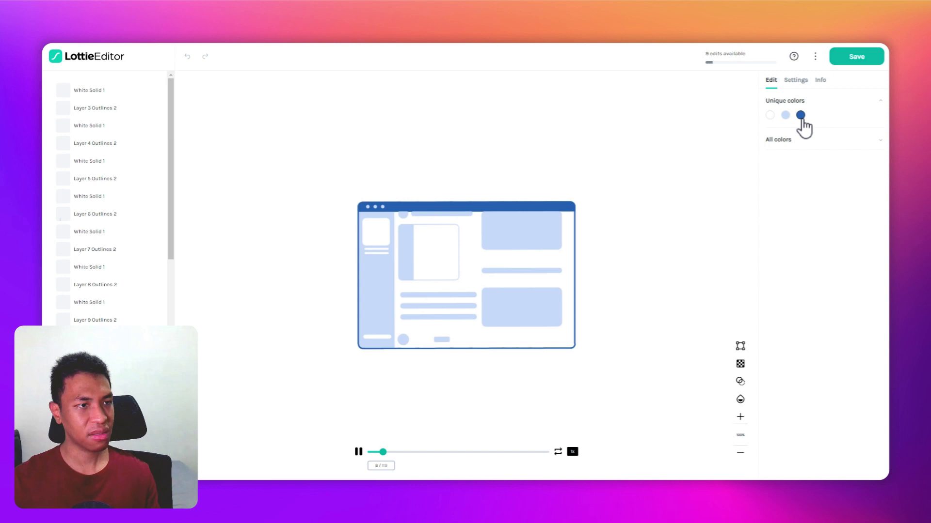
click(799, 115)
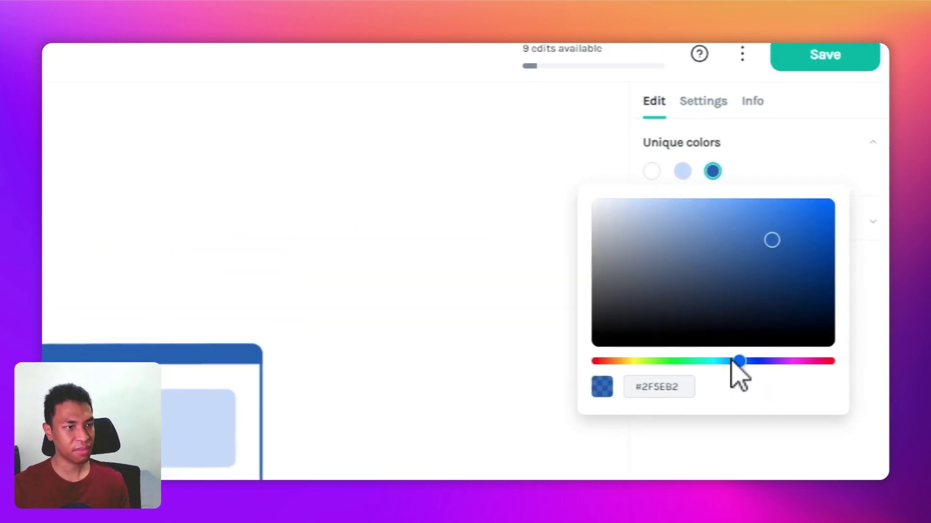
drag(738, 362, 626, 364)
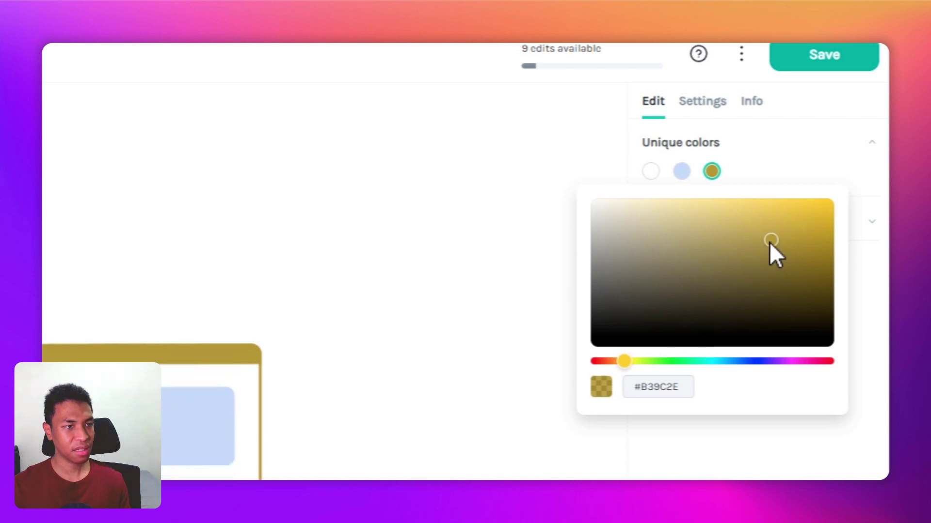
drag(819, 226, 822, 222)
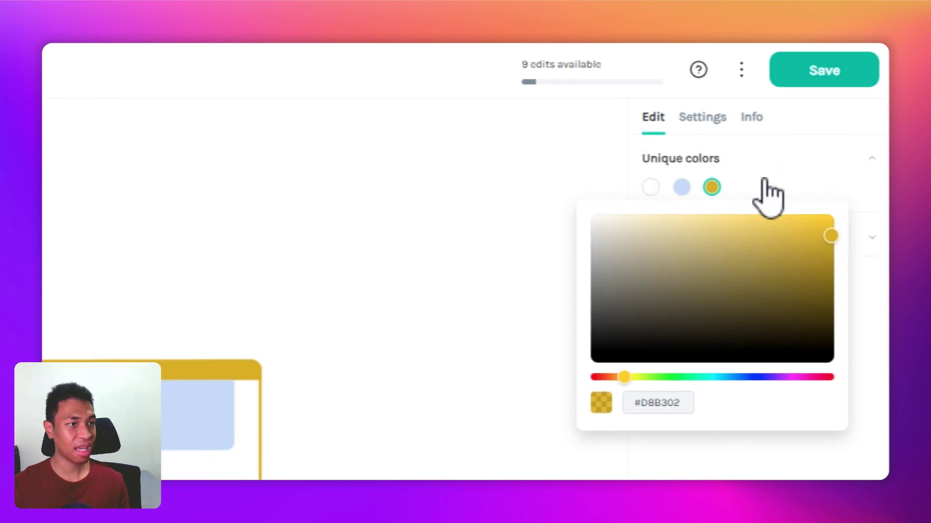
click(826, 72)
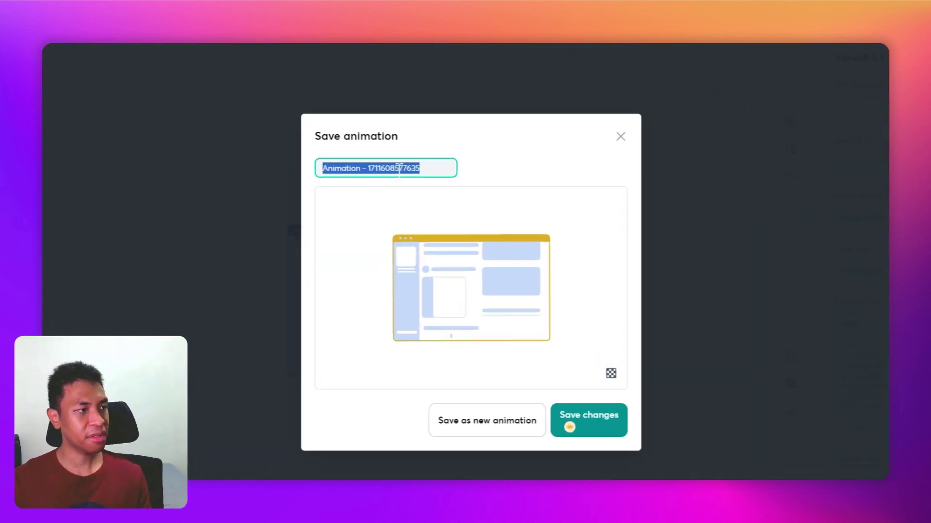
Step: Rename the recolour 'Animation - gold' and save it as a new animation in First Project
click(404, 169)
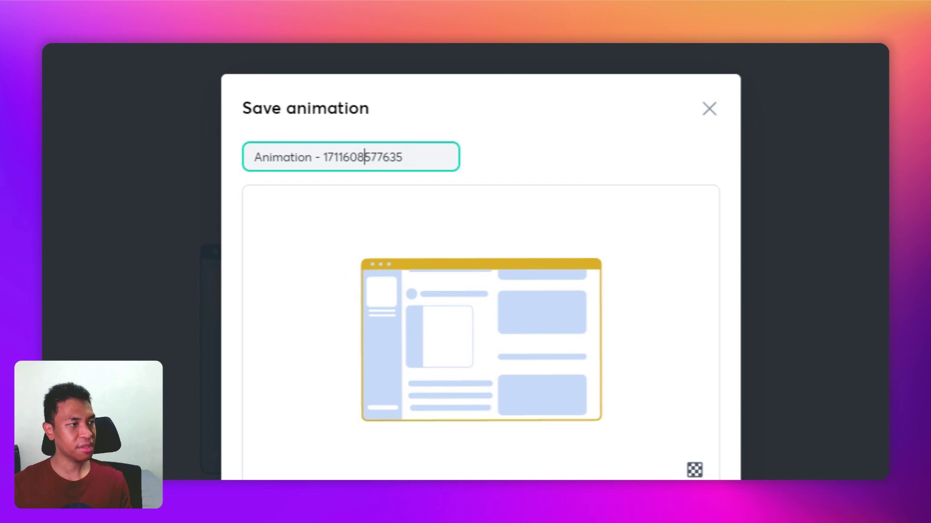
double_click(364, 157)
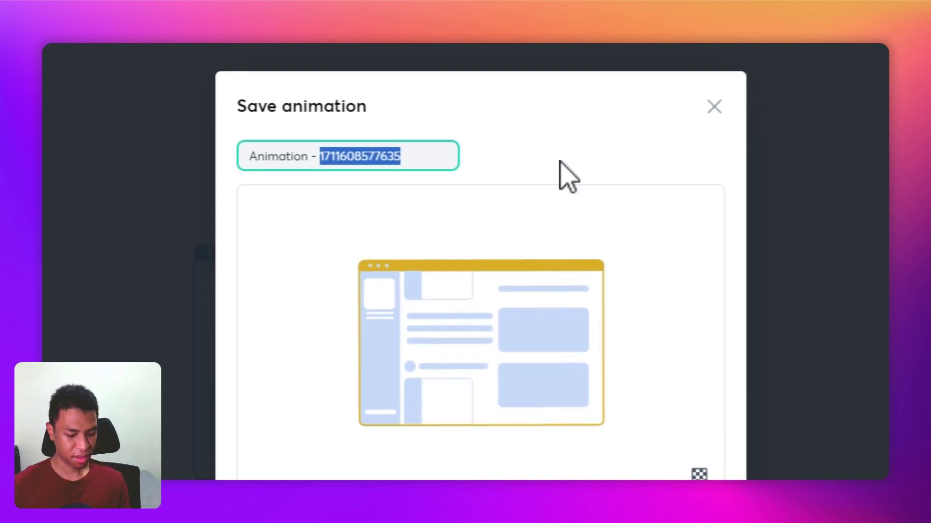
text(gold)
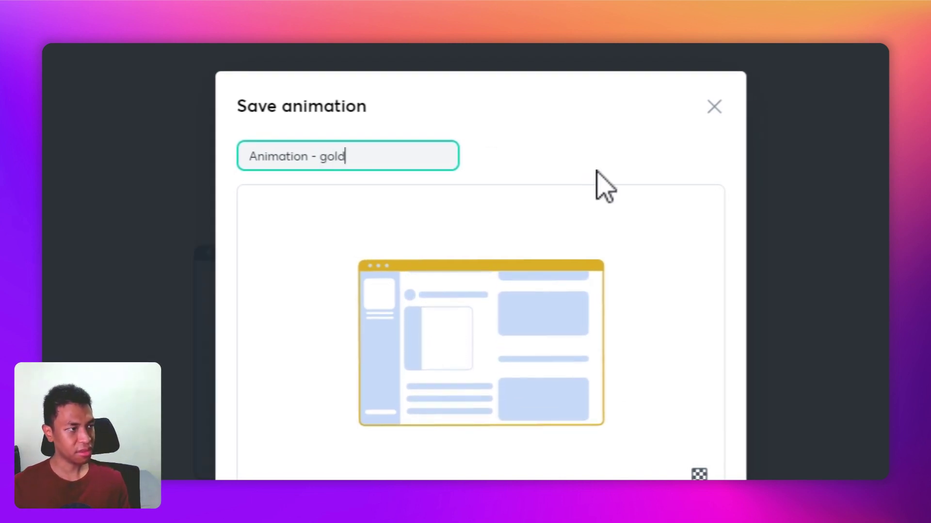
scroll(567, 357, down, 4)
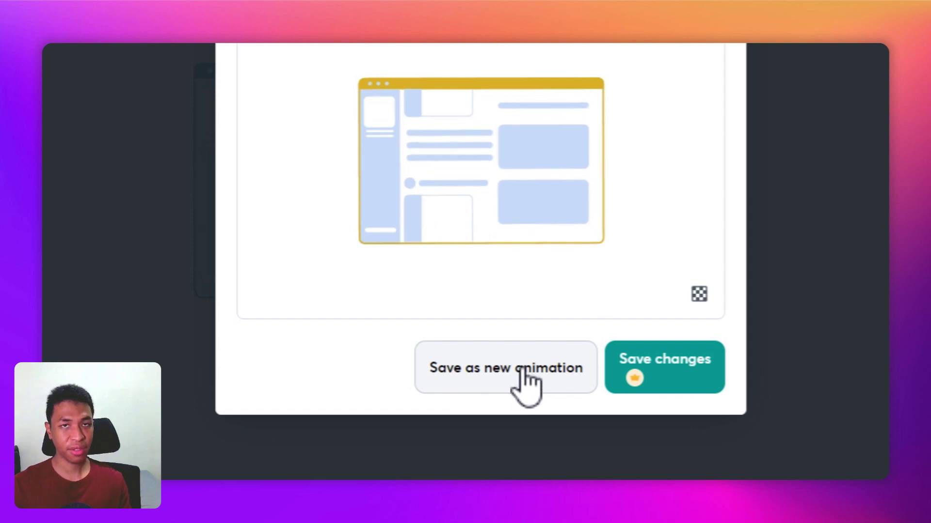
click(527, 371)
scroll(453, 160, up, 2)
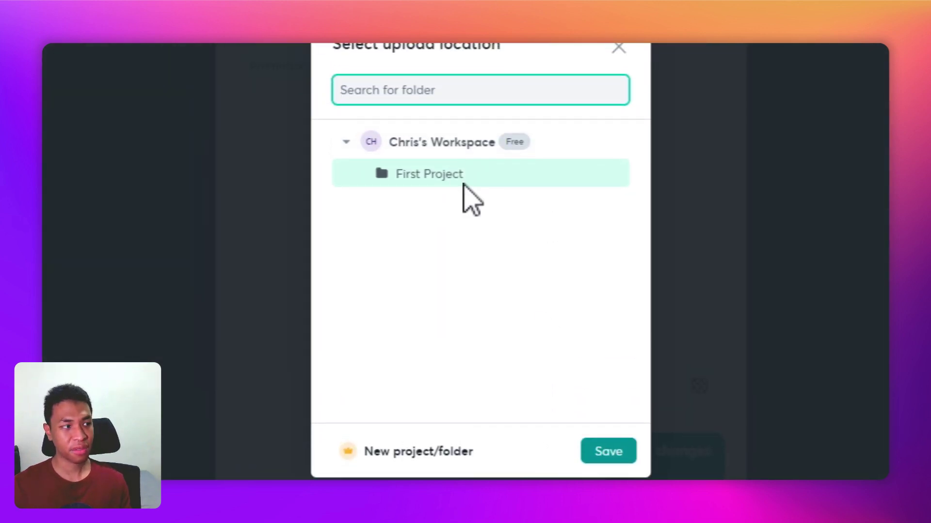
scroll(561, 368, down, 4)
click(615, 258)
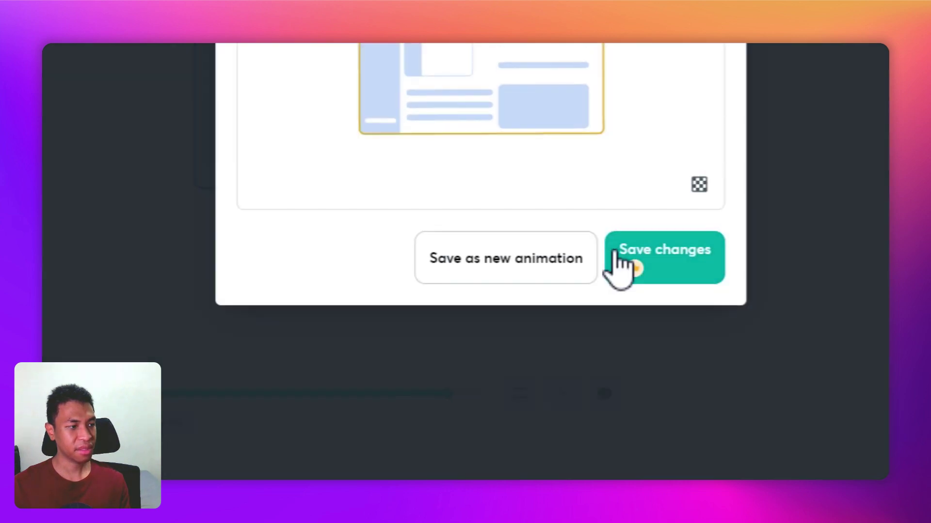
click(618, 254)
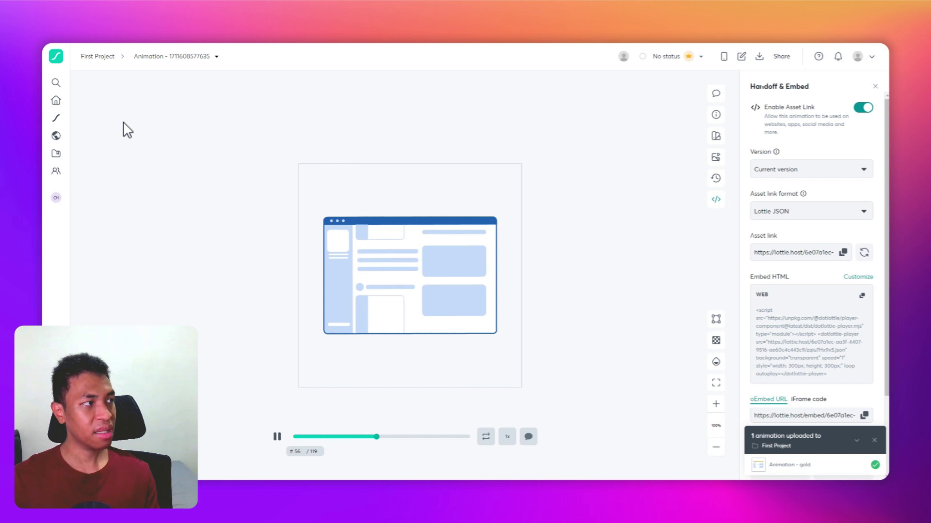
Step: Open Animation - gold from the Dashboard, enable its asset link, and copy the WEB embed code
click(73, 65)
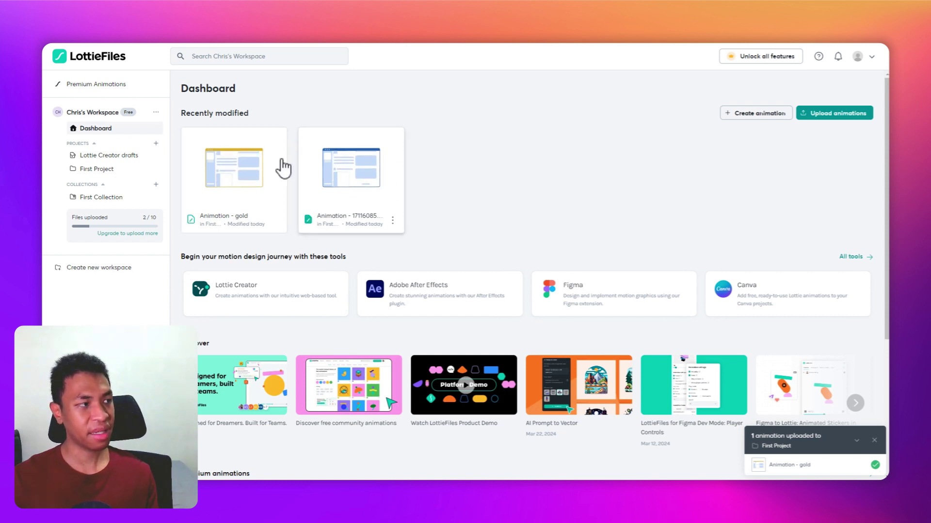
click(243, 172)
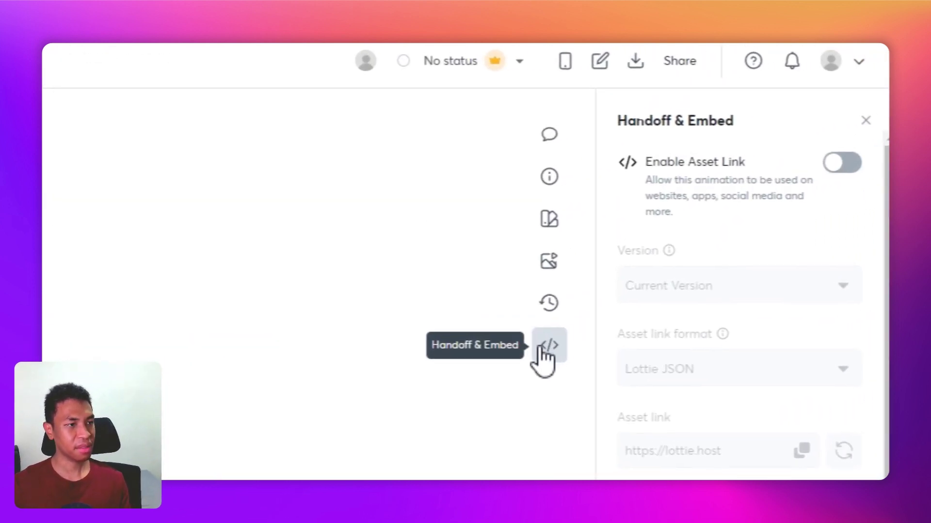
click(842, 166)
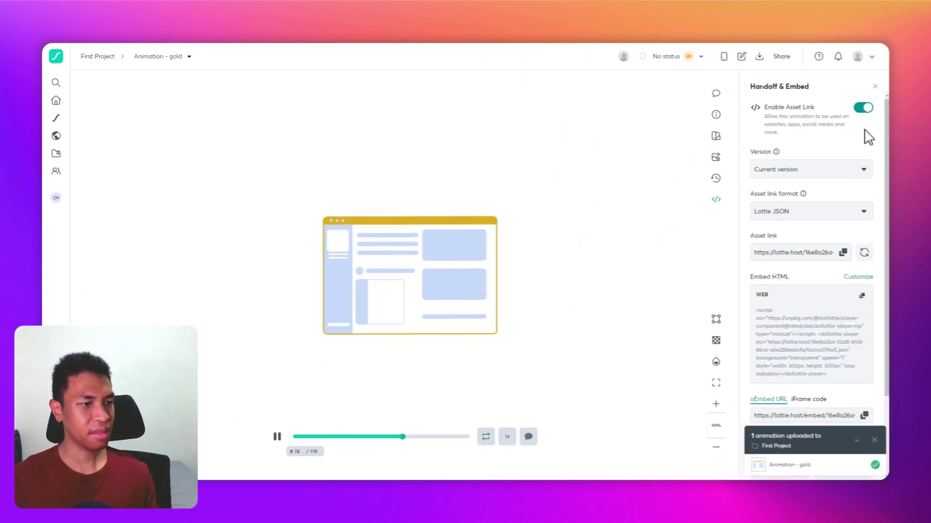
click(862, 297)
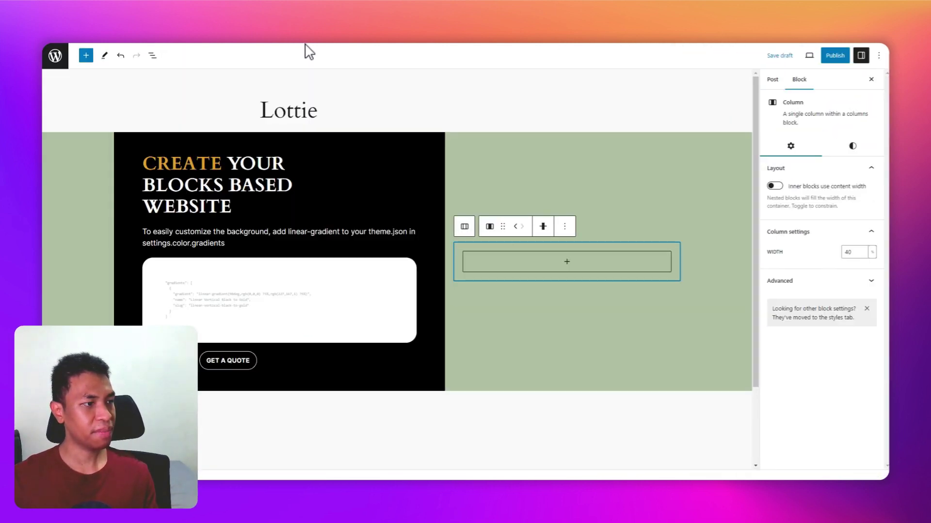
Step: Add an empty Custom HTML block to the empty right-hand column, found by searching 'custom htm'
click(566, 264)
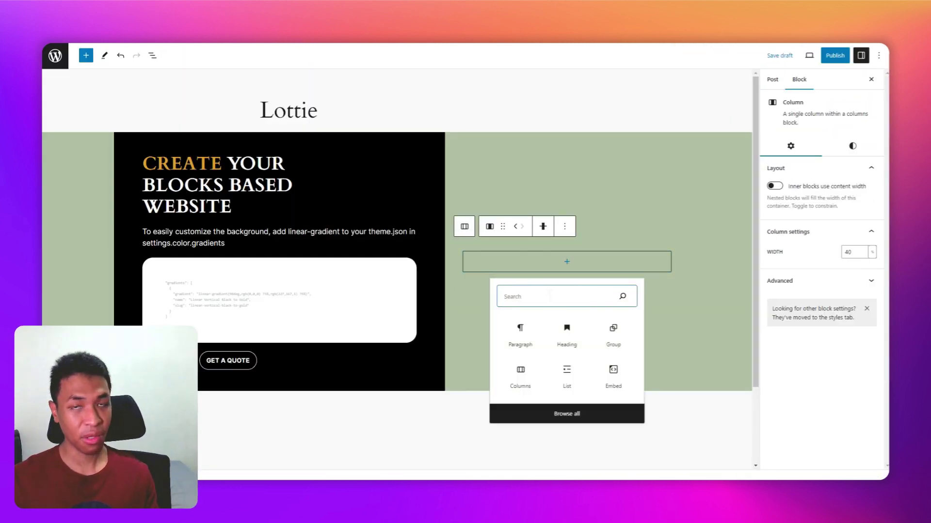
text(cu)
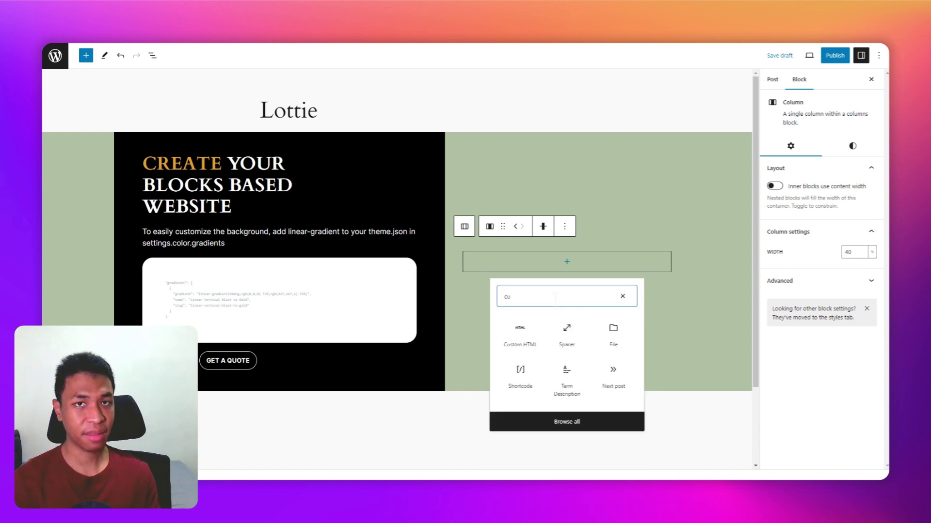
text(stom html)
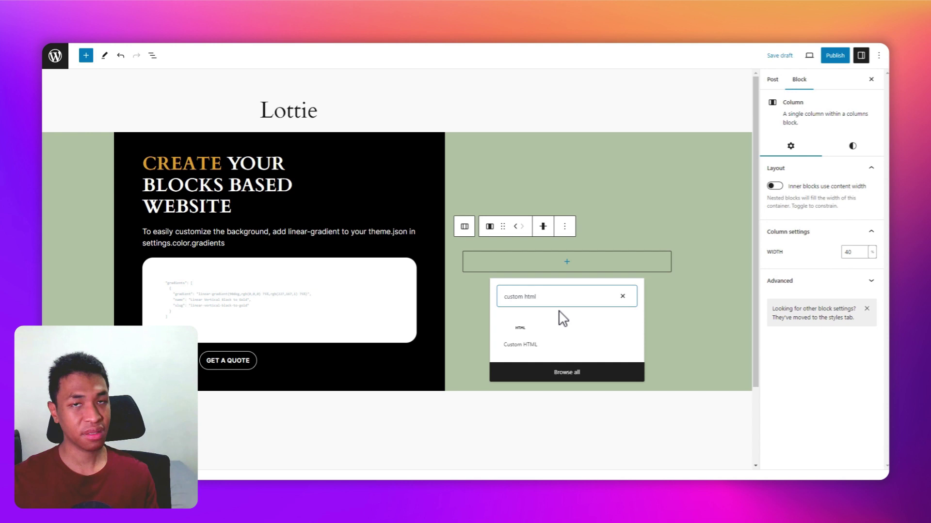
click(535, 334)
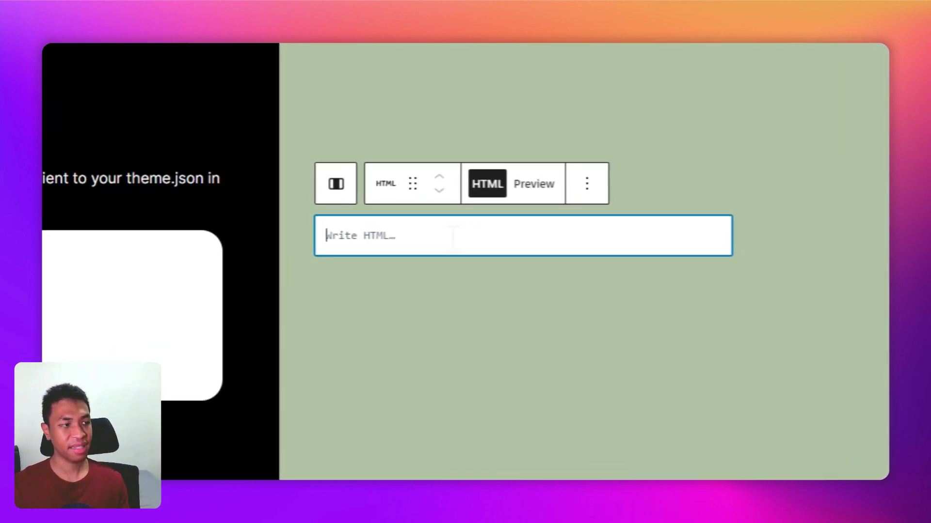
Step: Paste the copied dotlottie player code into the Custom HTML block and deselect it to render the animation
right_click(403, 242)
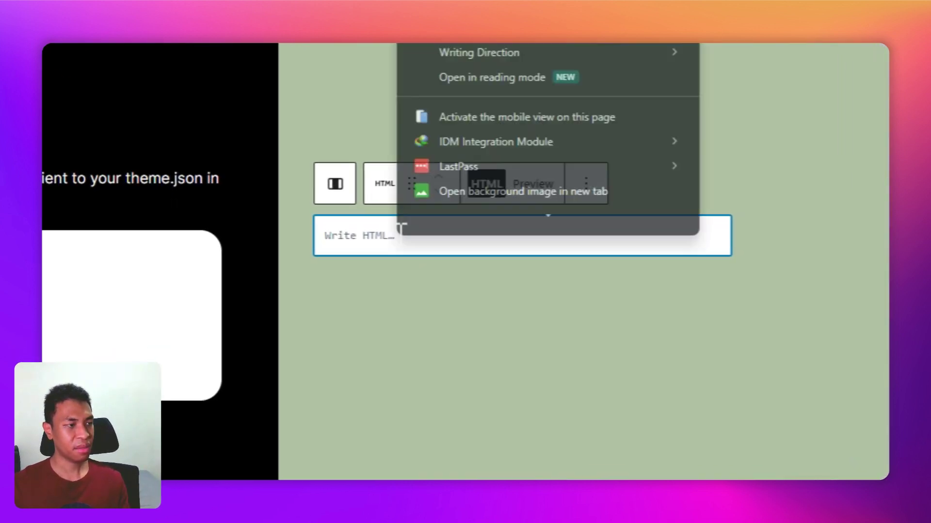
click(467, 155)
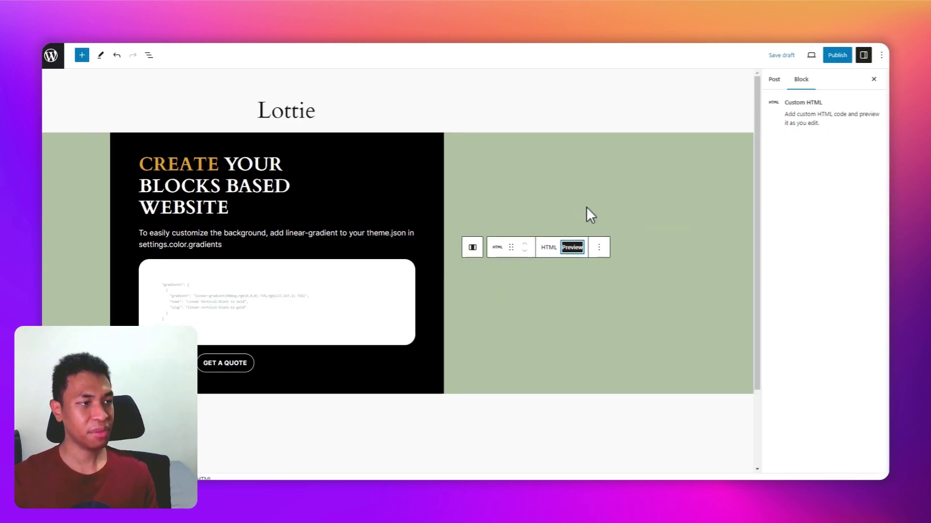
click(722, 237)
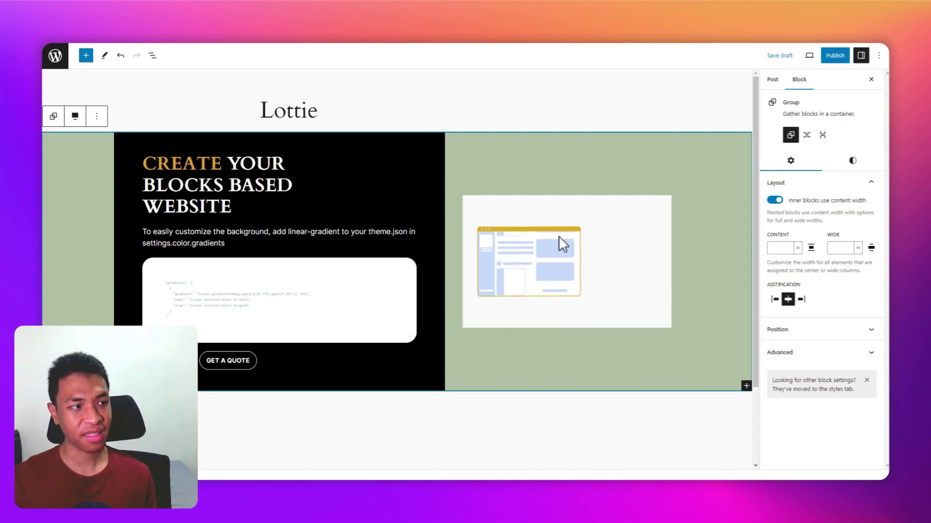
Step: Preview the page in a new tab and scroll through to confirm the gold animation plays
click(809, 55)
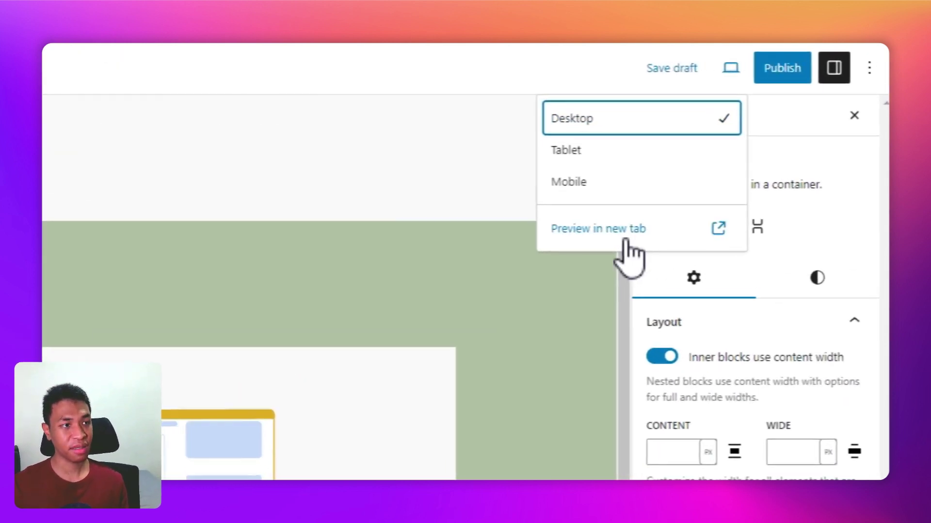
click(618, 244)
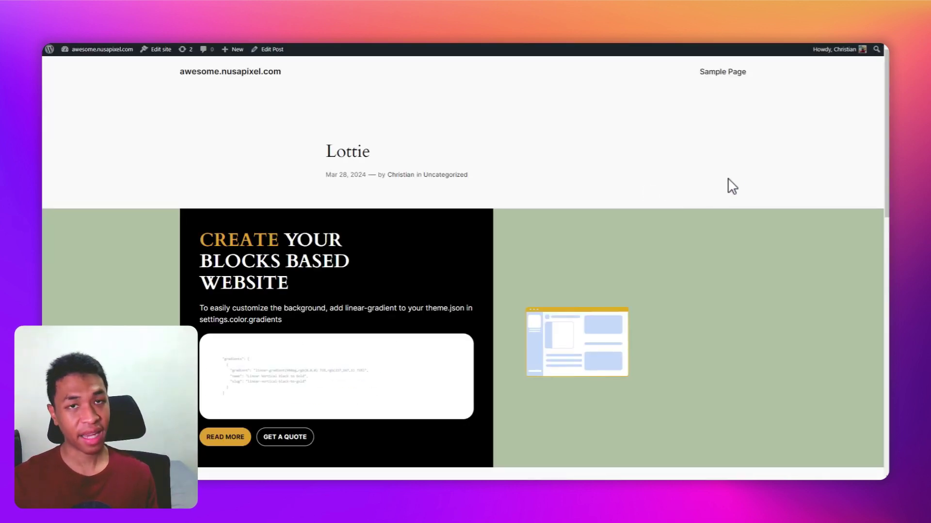
scroll(734, 179, down, 5)
scroll(742, 180, up, 5)
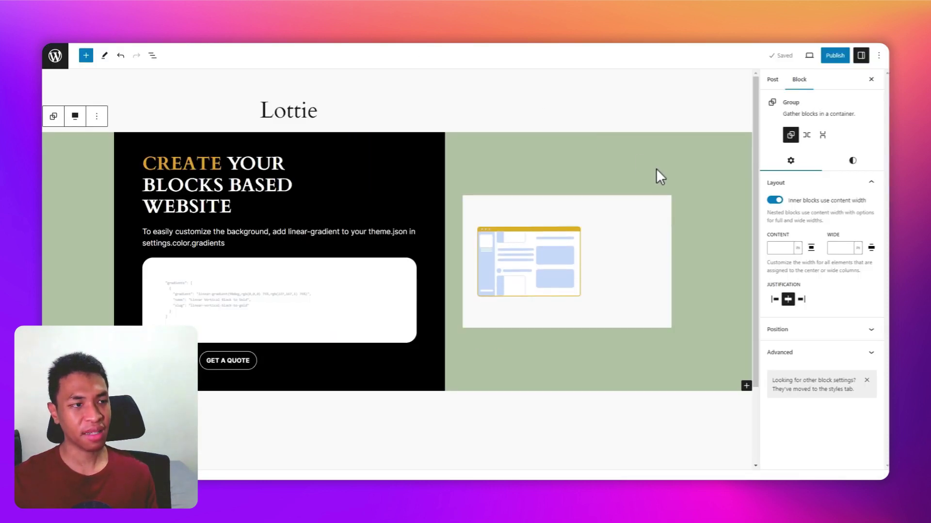
Step: Select the Custom HTML block holding the gold animation in the right column
click(656, 228)
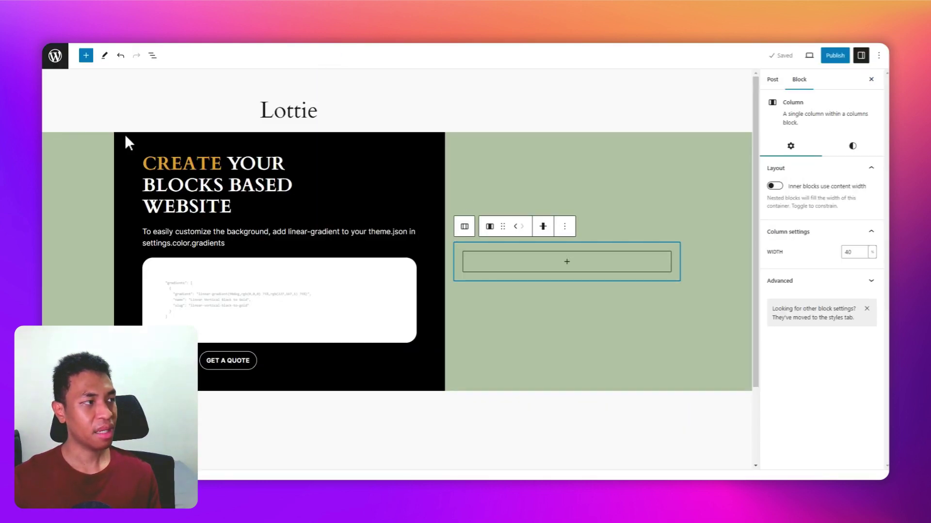
Step: Insert a Lottie block into the empty right column using the inserter search 'lott'
click(573, 261)
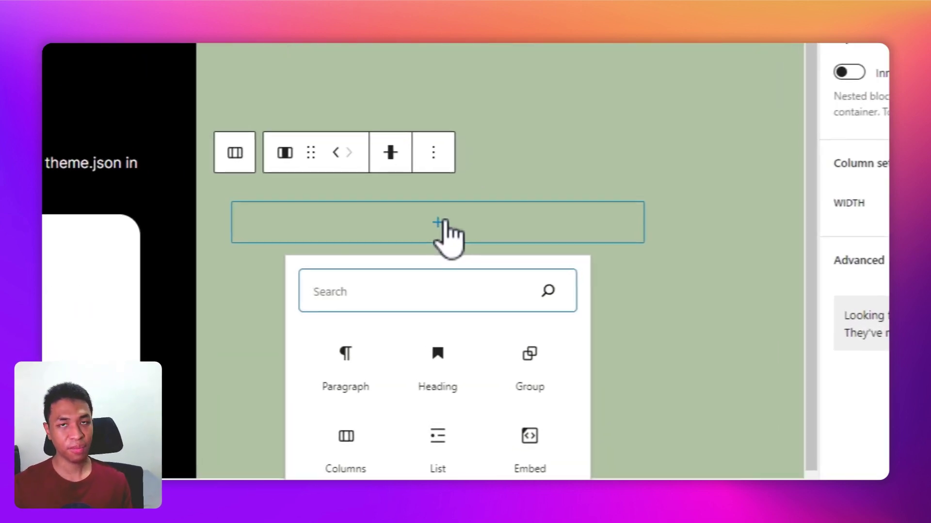
text(lottie)
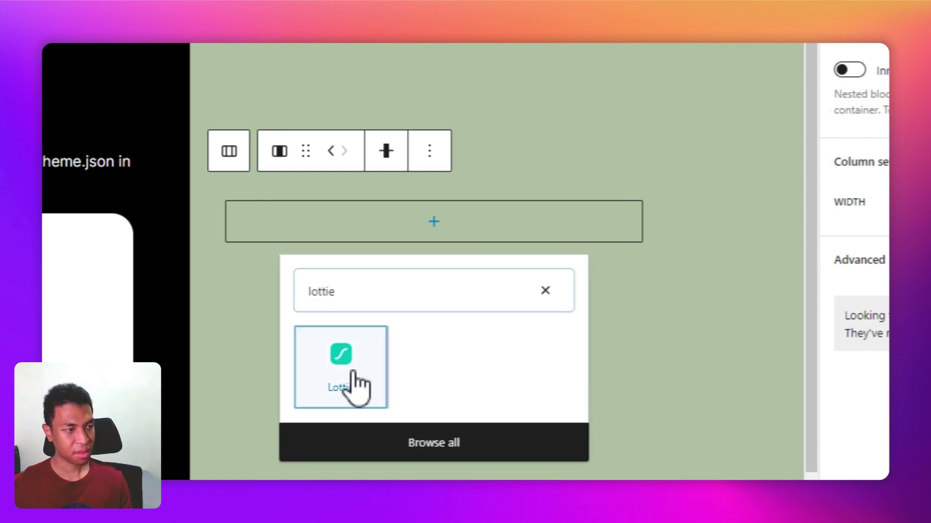
click(347, 374)
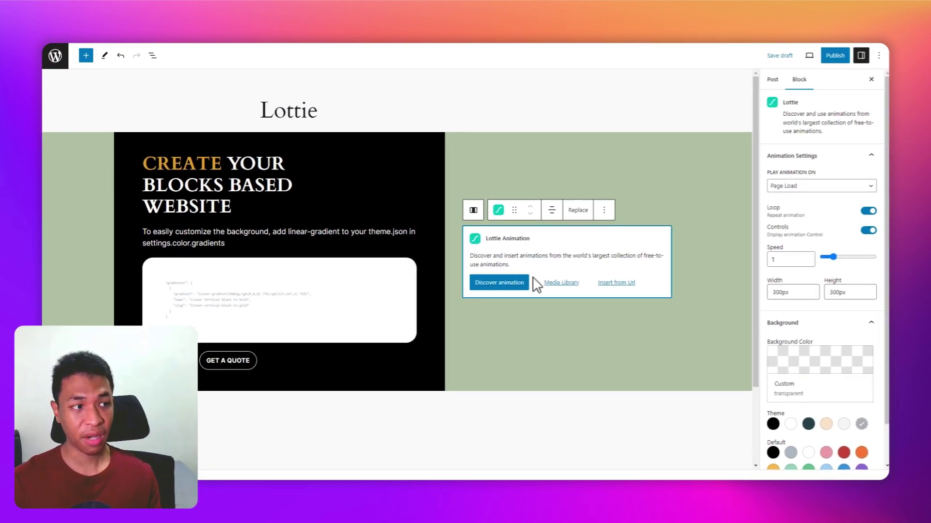
Step: Insert the gold animation from the First Project workspace into the LottieFiles block
click(502, 283)
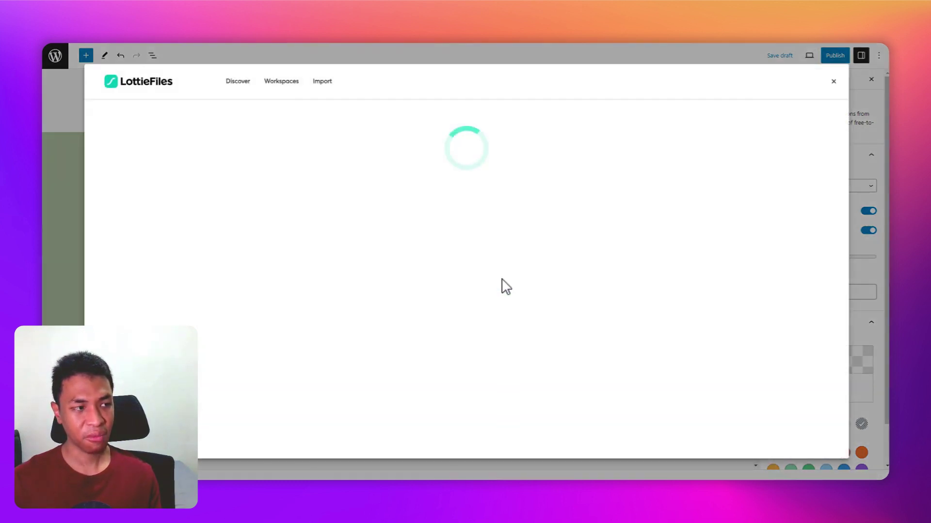
click(283, 94)
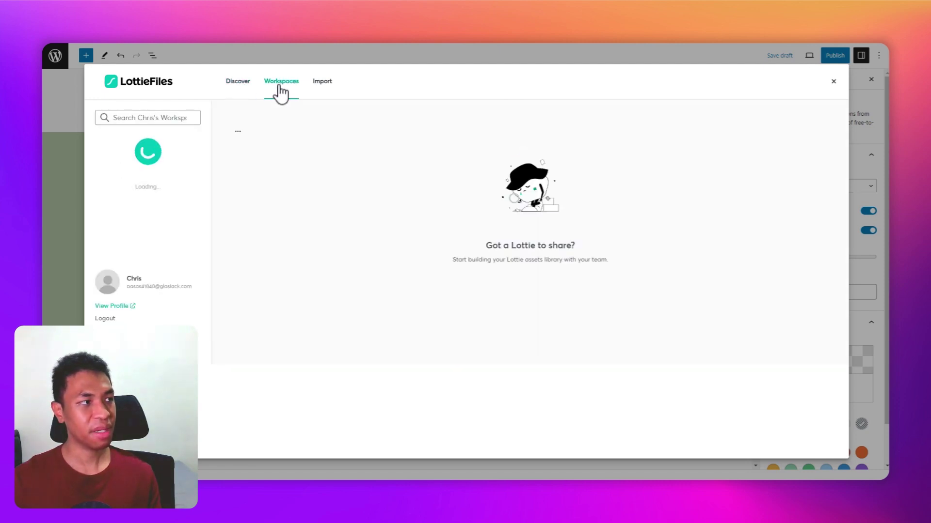
mouse_move(267, 210)
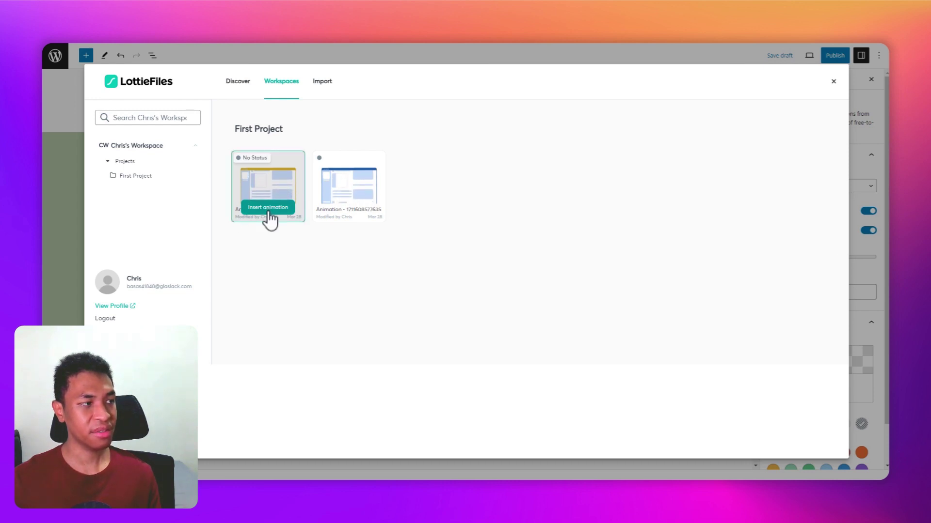
click(268, 208)
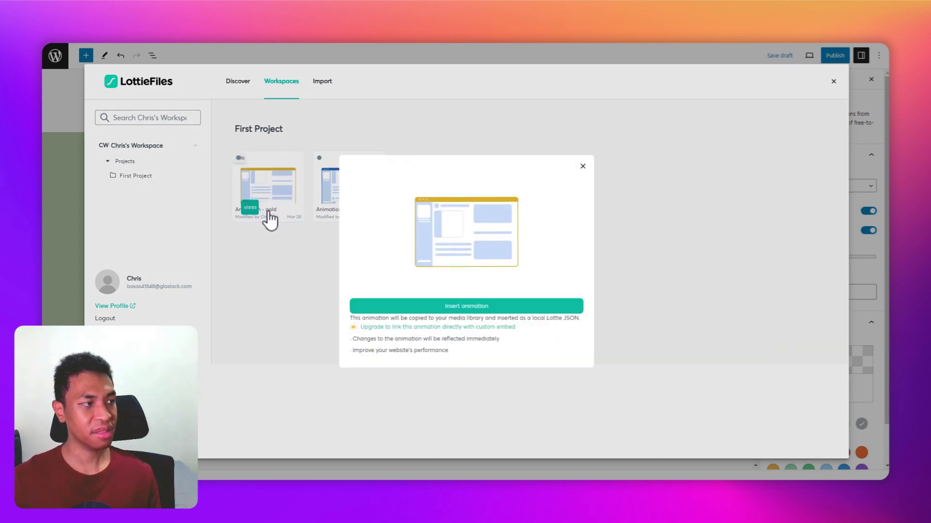
click(506, 309)
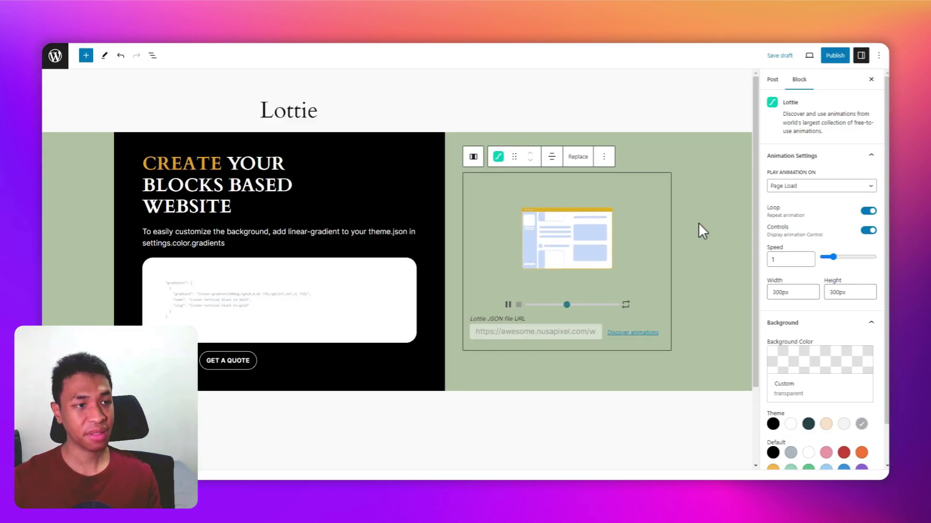
Step: Try a light grey theme background behind the animation, then reset it to transparent
scroll(814, 310, down, 2)
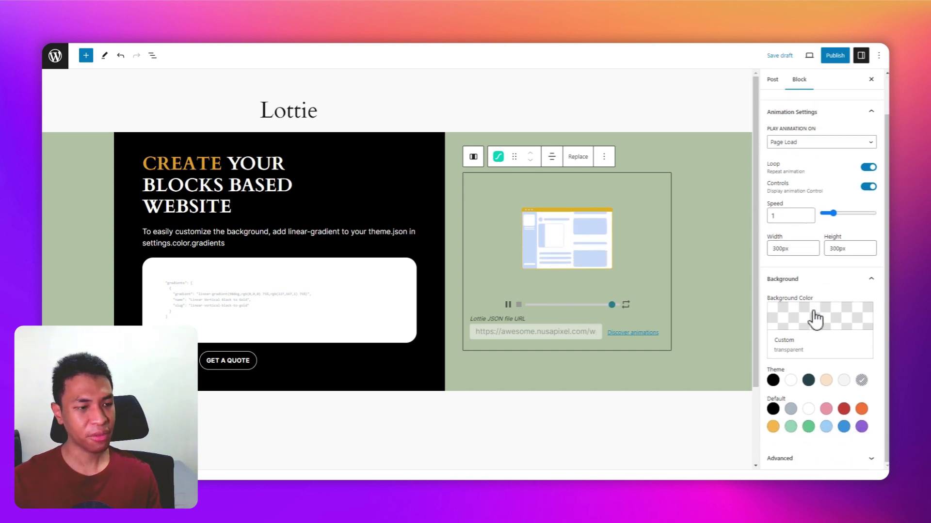
click(843, 380)
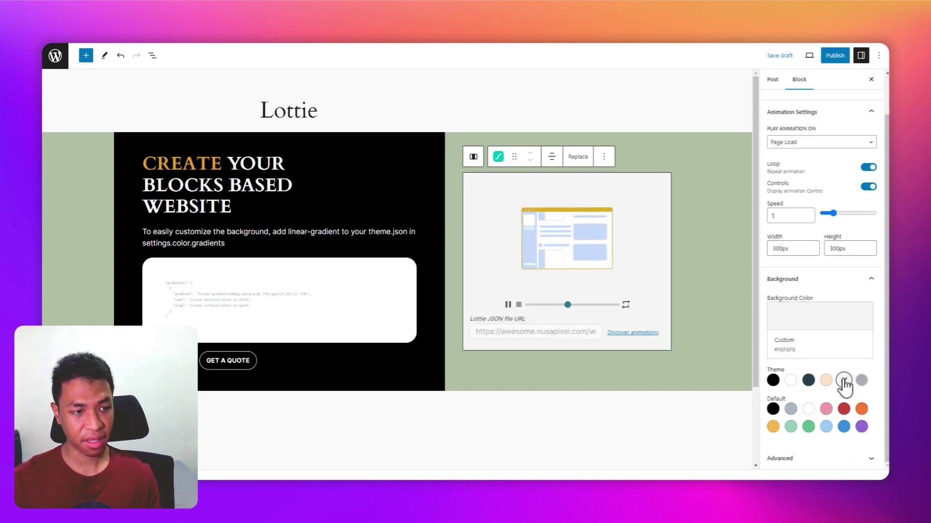
click(861, 380)
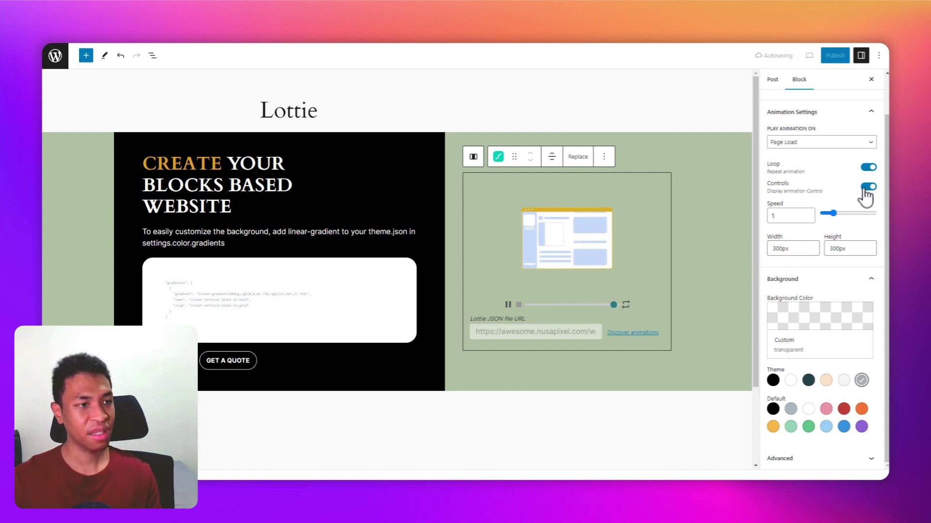
Step: Set the animation to play on page load and switch off its playback controls
click(820, 142)
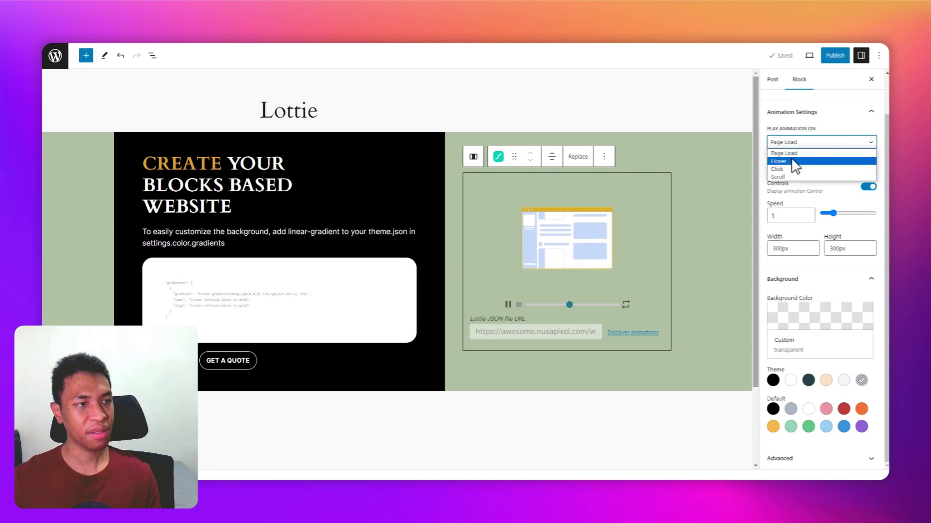
click(800, 153)
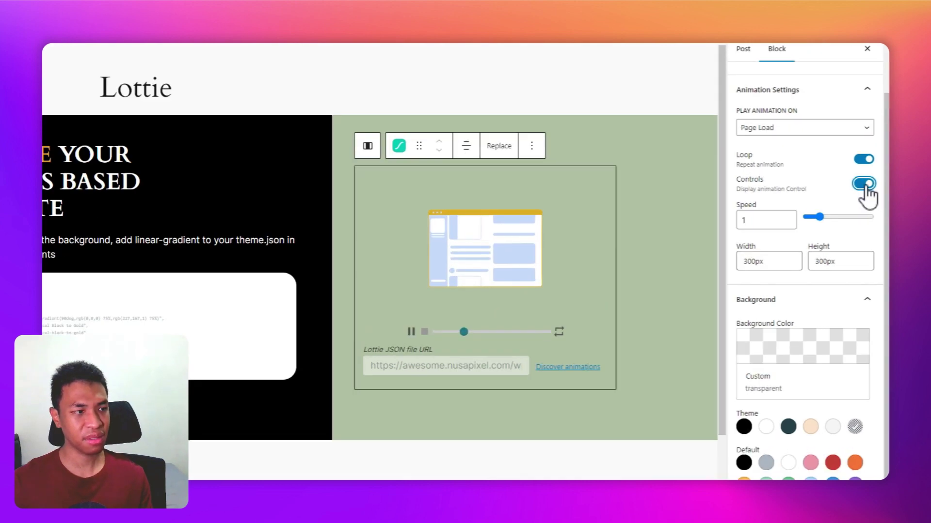
click(864, 184)
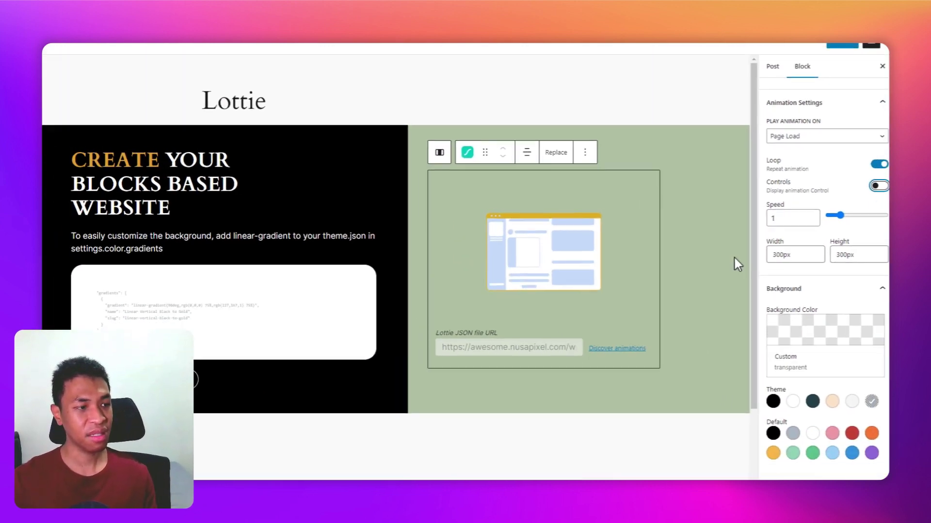
click(703, 308)
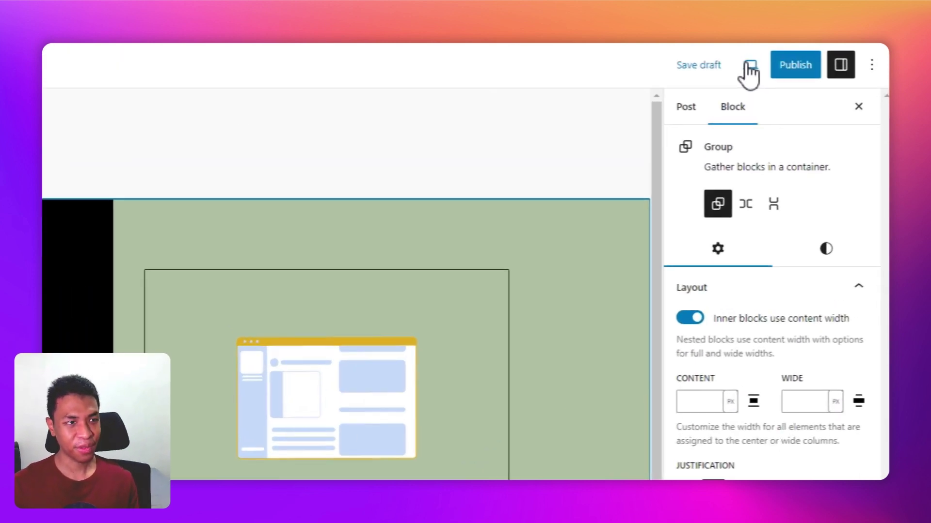
Step: Preview the page in a new tab and check the gold animation playing in the green column
click(809, 55)
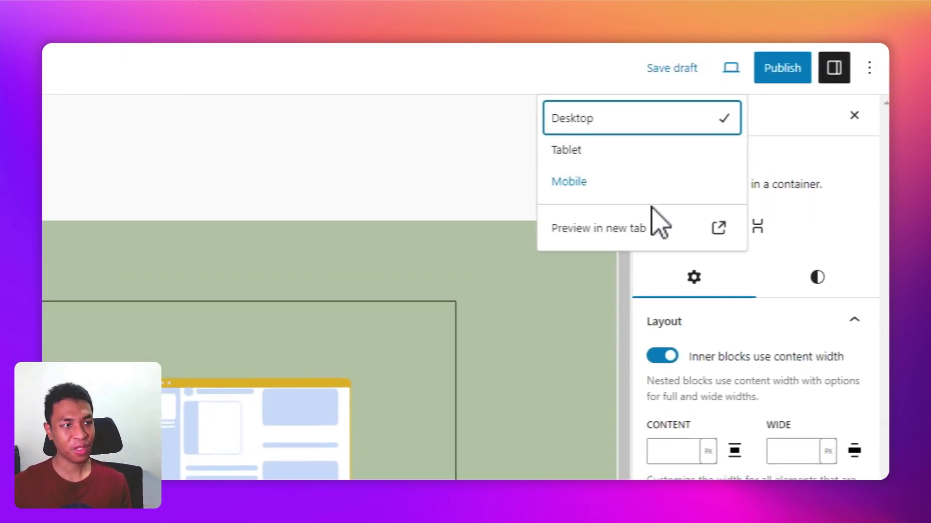
click(635, 227)
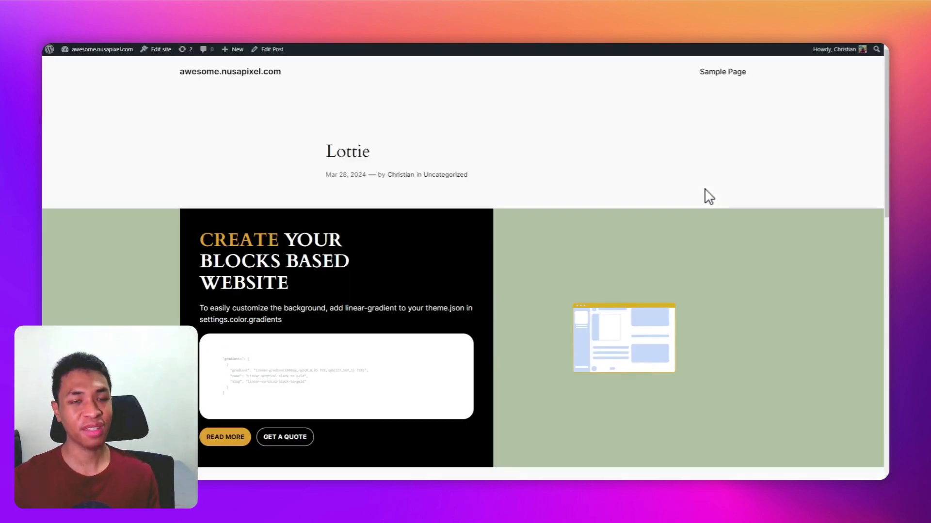
scroll(740, 204, down, 3)
scroll(678, 206, up, 3)
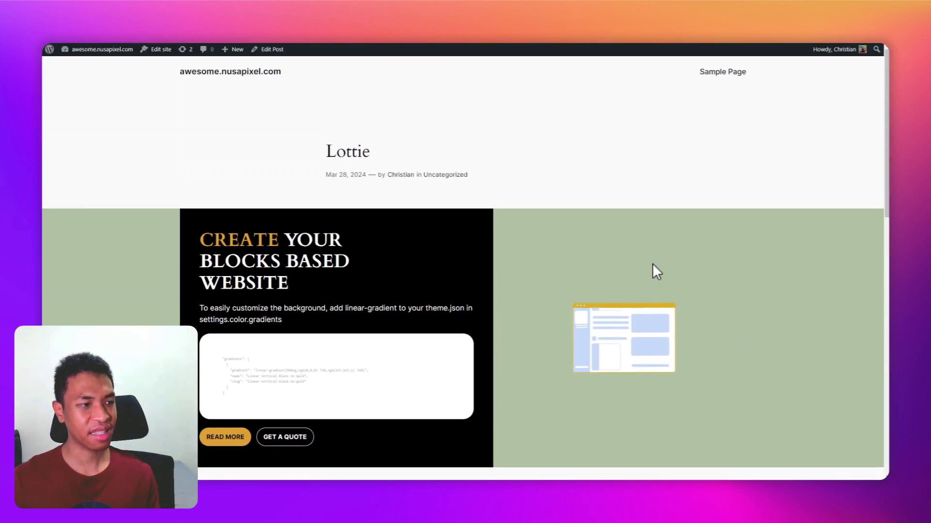
scroll(654, 262, down, 2)
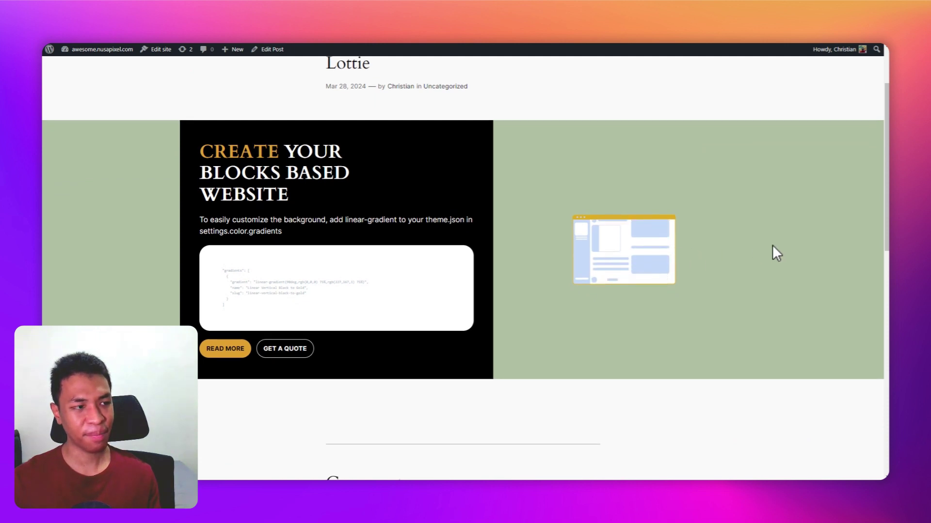